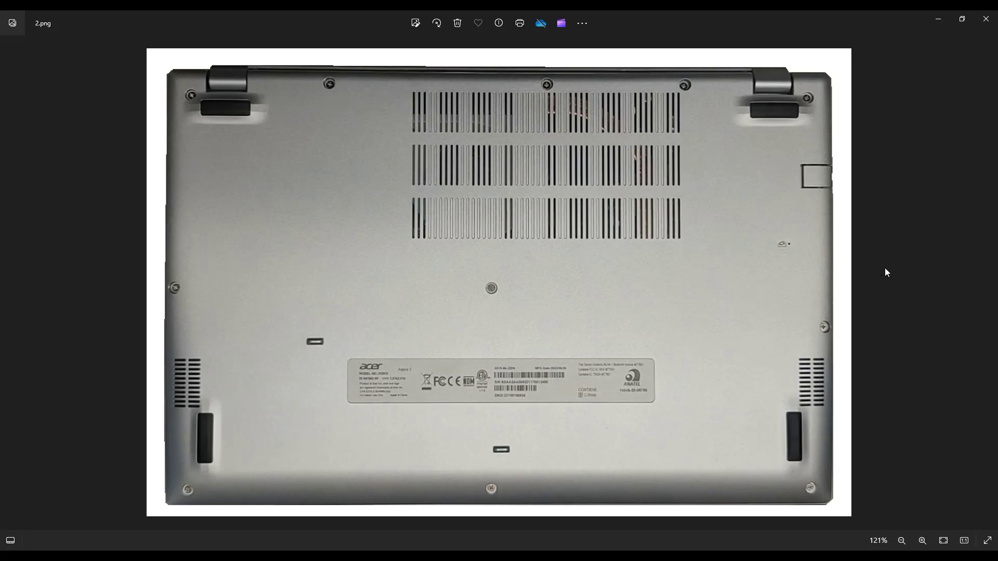
Step: Advance to 3.png, the laptop interior photo with the bottom cover removed
key("Right")
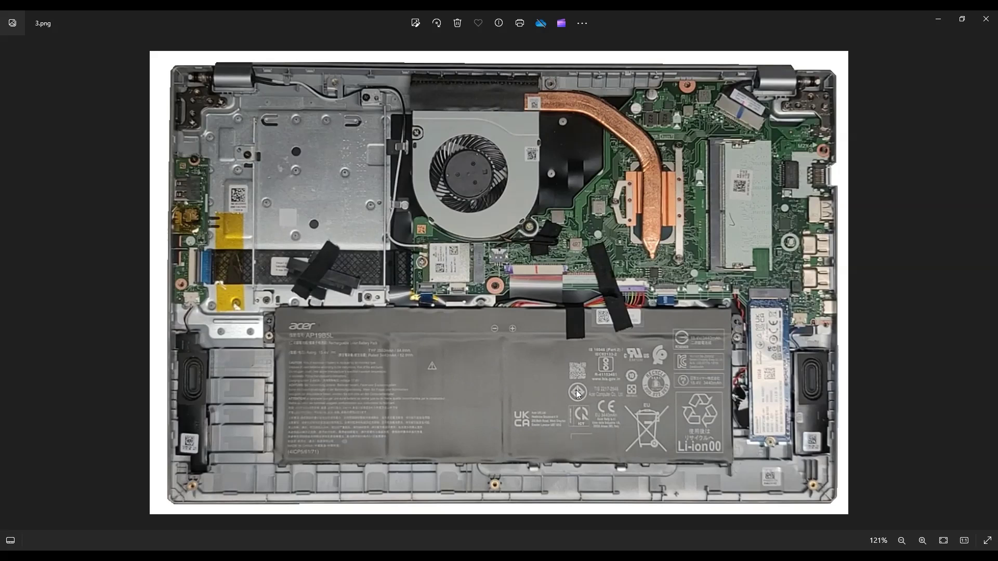
Step: Advance to 3-2.png, where red arrows mark the two battery screws
key("Right")
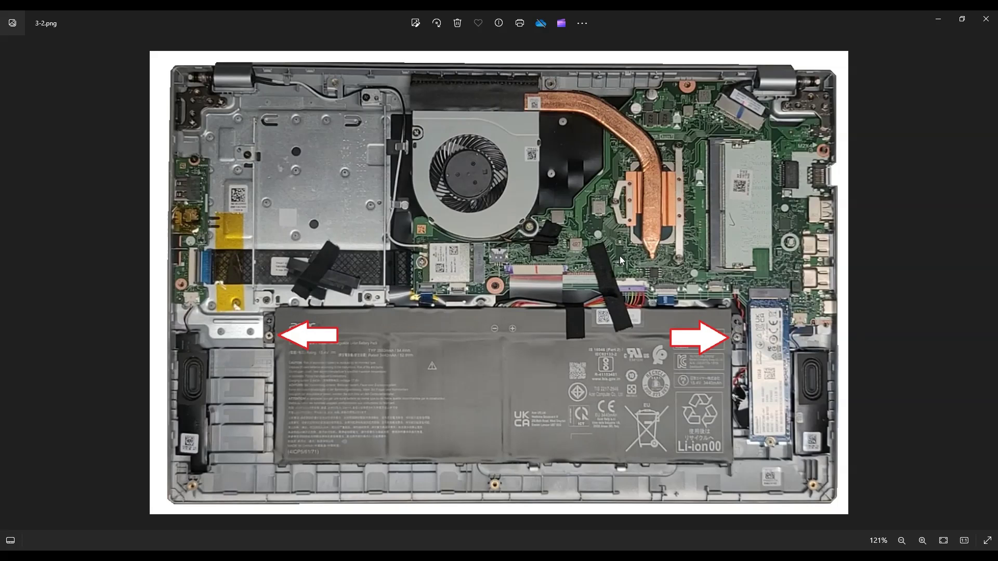
Step: Return to 3.png, the interior photo without arrows
key("Right")
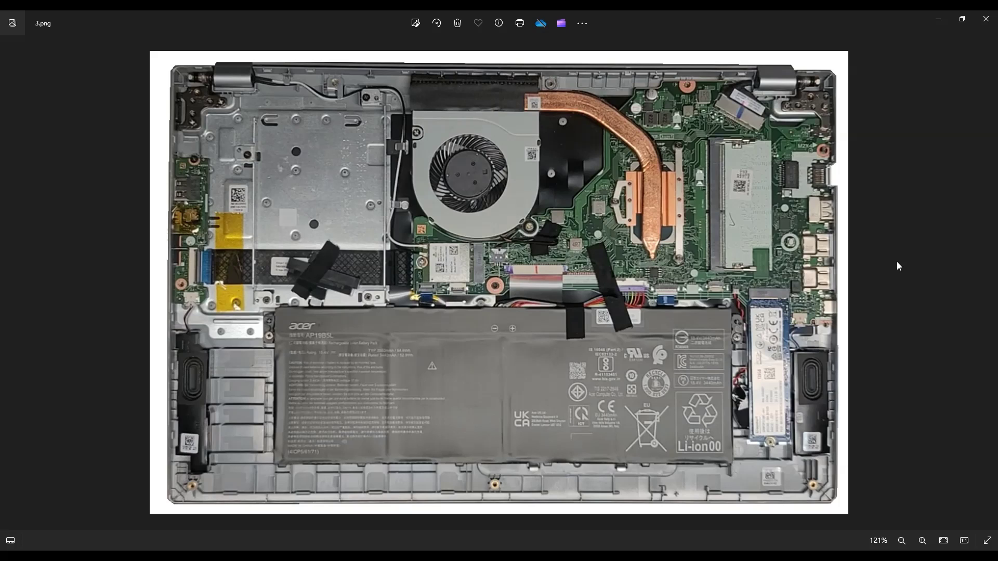
Step: Show 3-2.png again, with arrows on the two battery screws
key("Right")
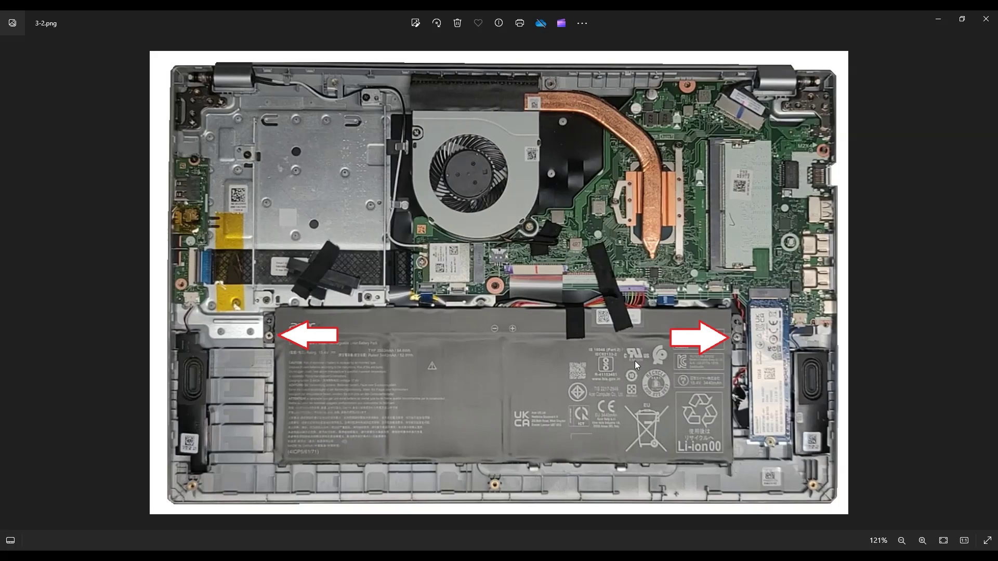